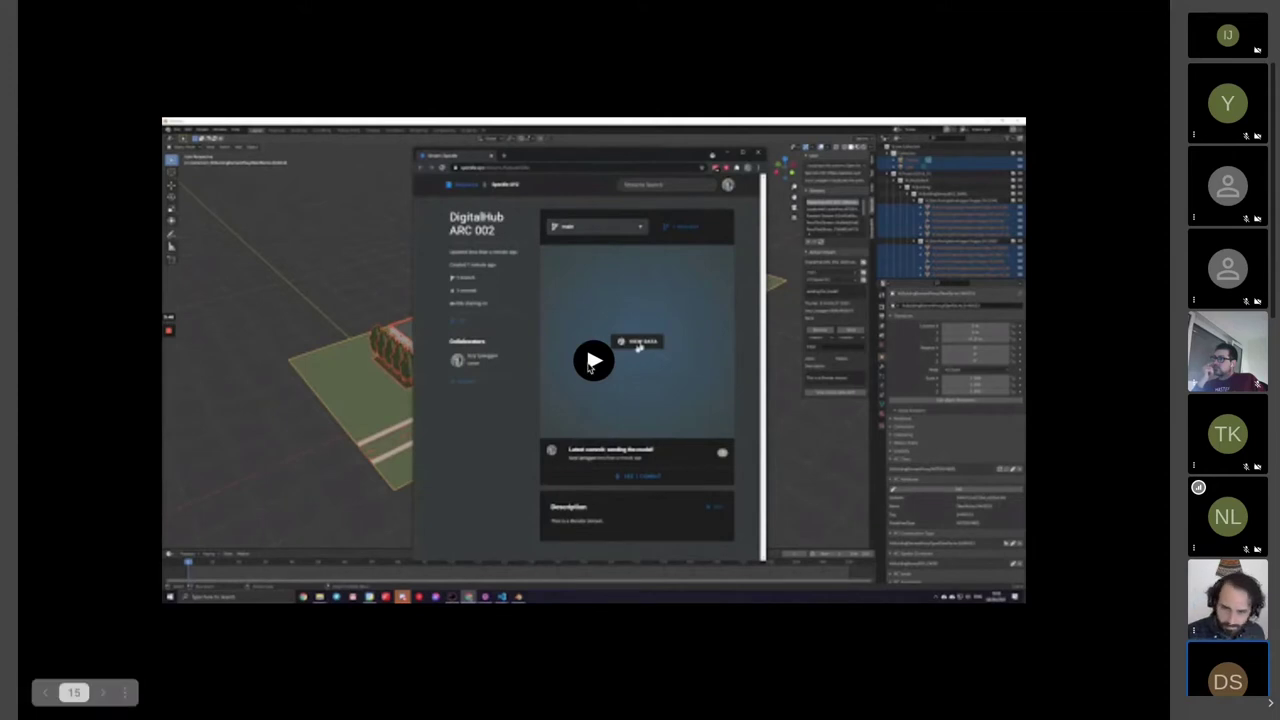
Step: Play the embedded Blender-to-Speckle demo video on slide 15 and jump to another point in its timeline
click(592, 362)
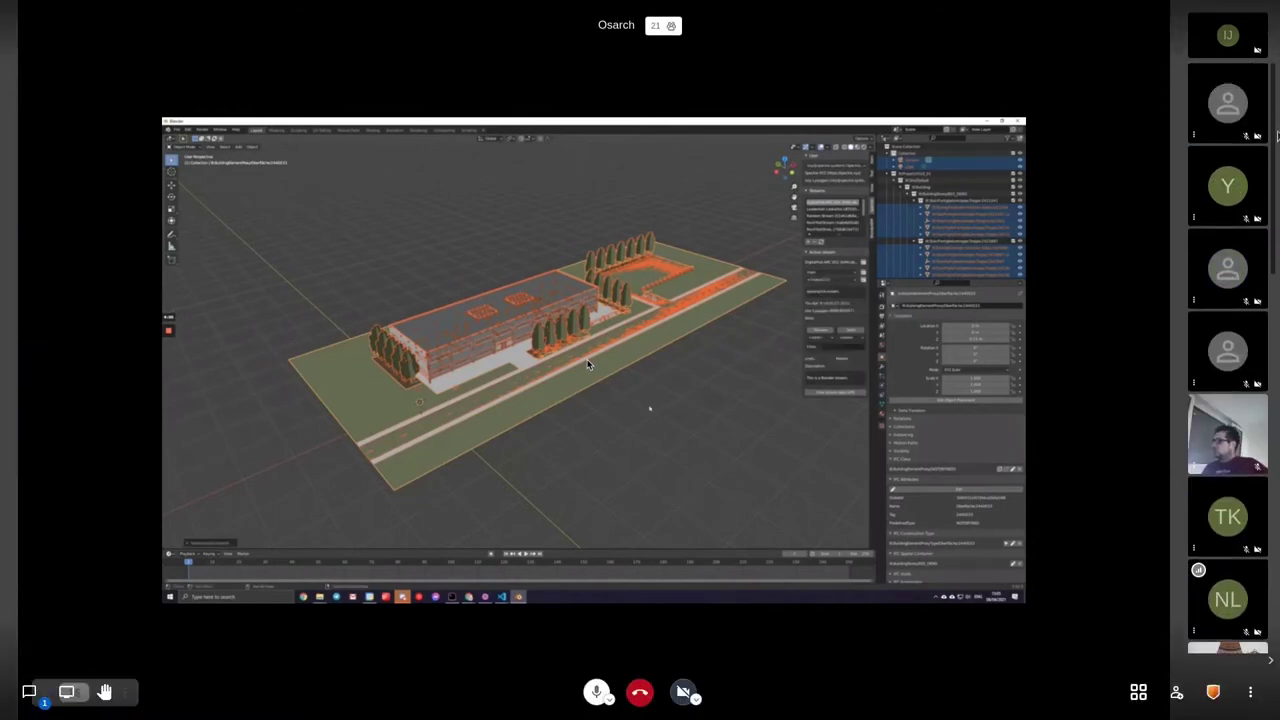
drag(1277, 185, 1275, 358)
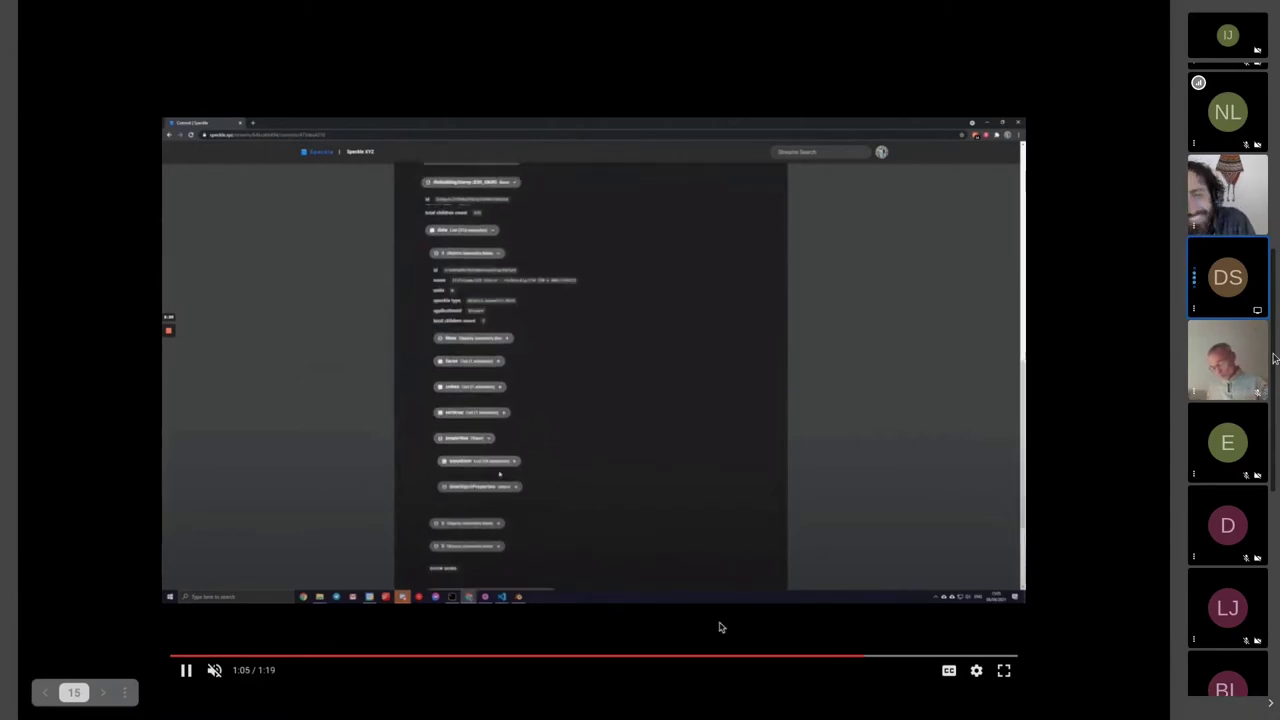
click(800, 656)
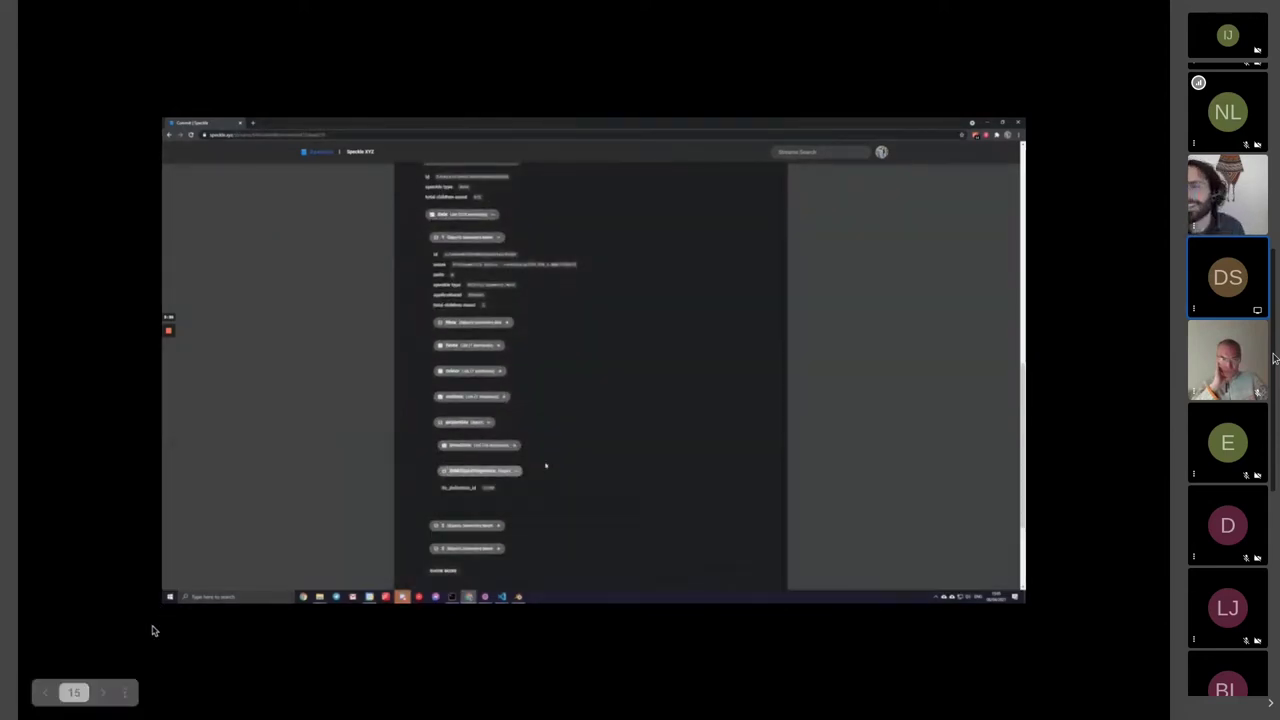
Step: Stop presenting the deck and open the latest commit of the DigitalHub ARC 002 stream in Speckle
click(125, 692)
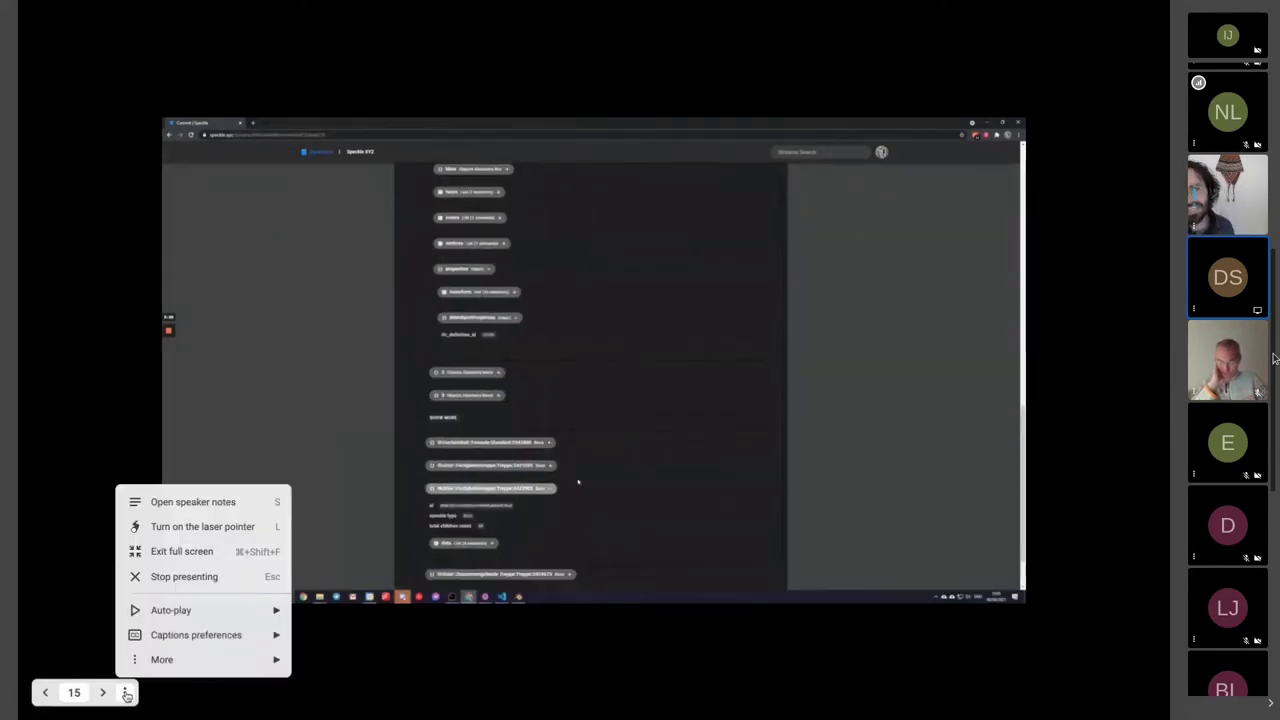
click(208, 579)
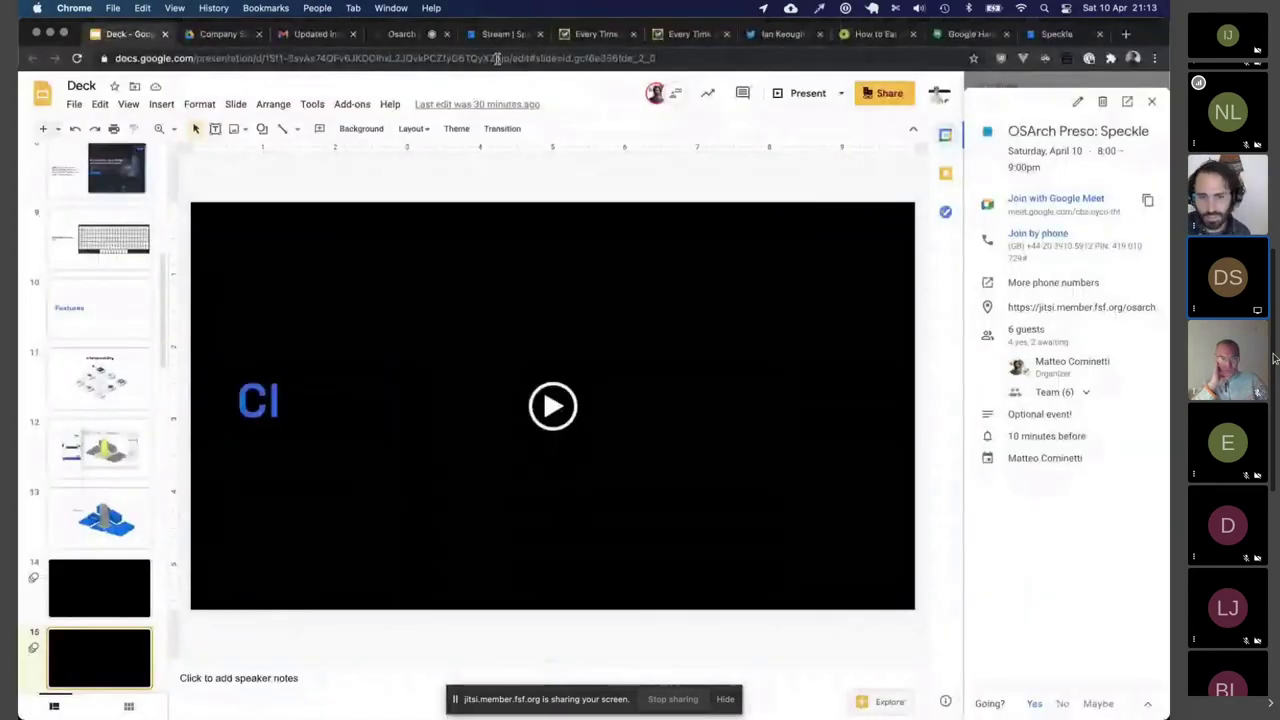
click(502, 34)
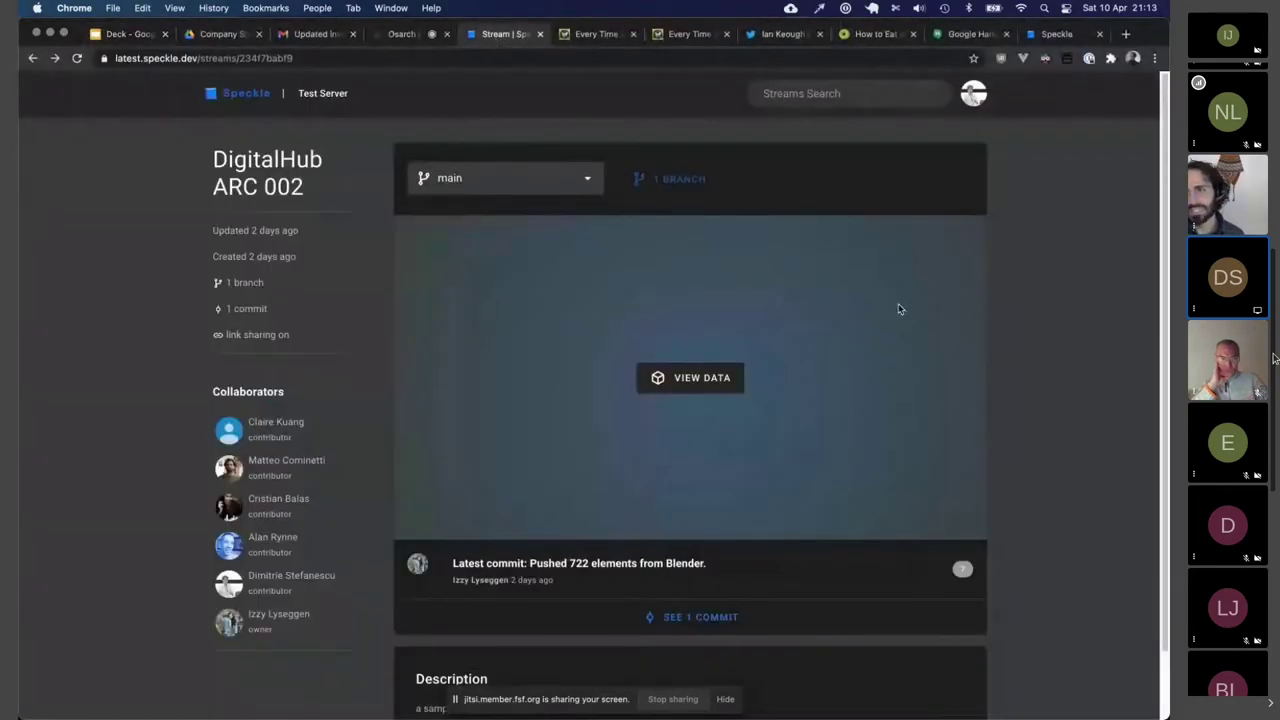
click(529, 563)
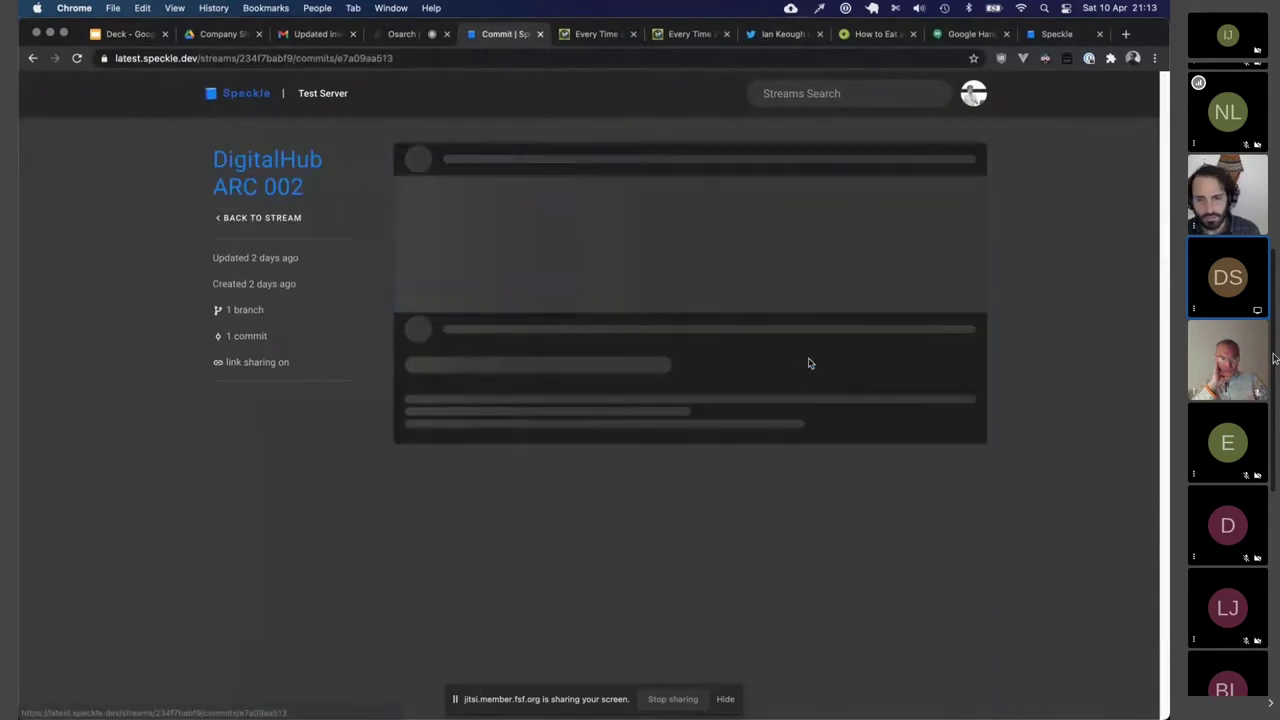
Step: Enlarge the commit page to 150% and load its data in the 3D viewer
scroll(743, 352, down, 3)
key(super+equal)
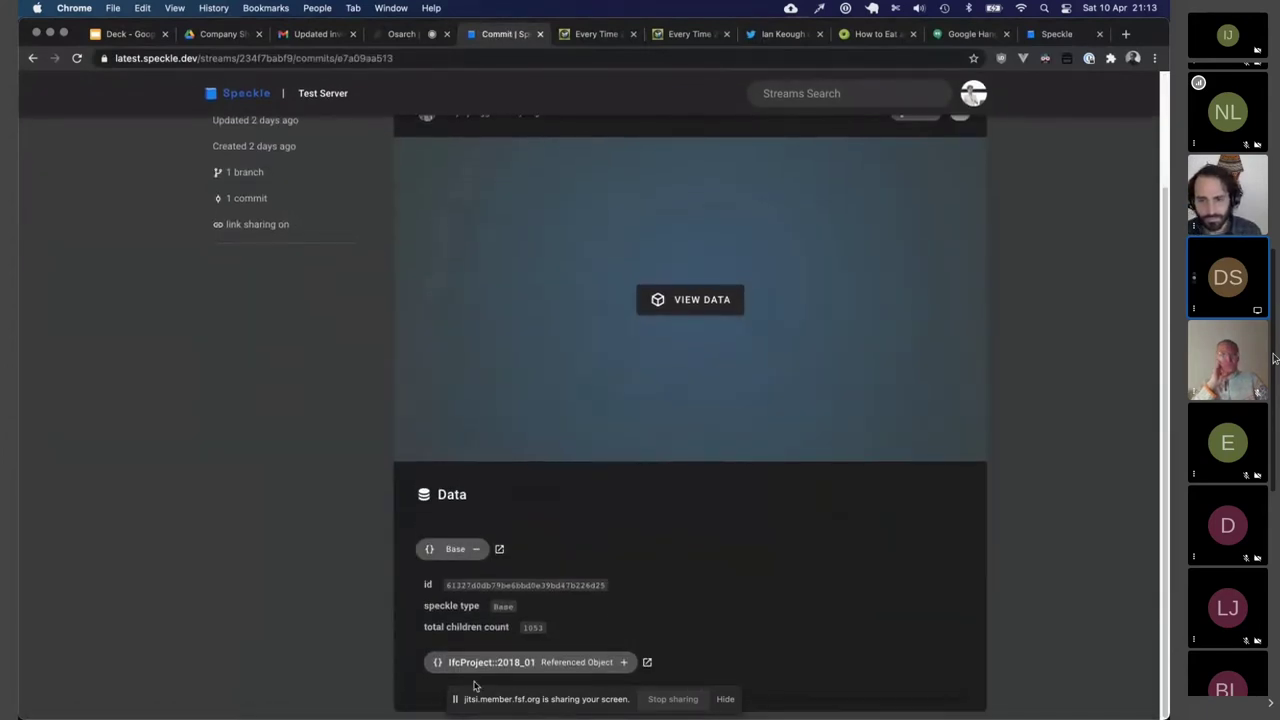
key(super+equal)
key(super+equal)
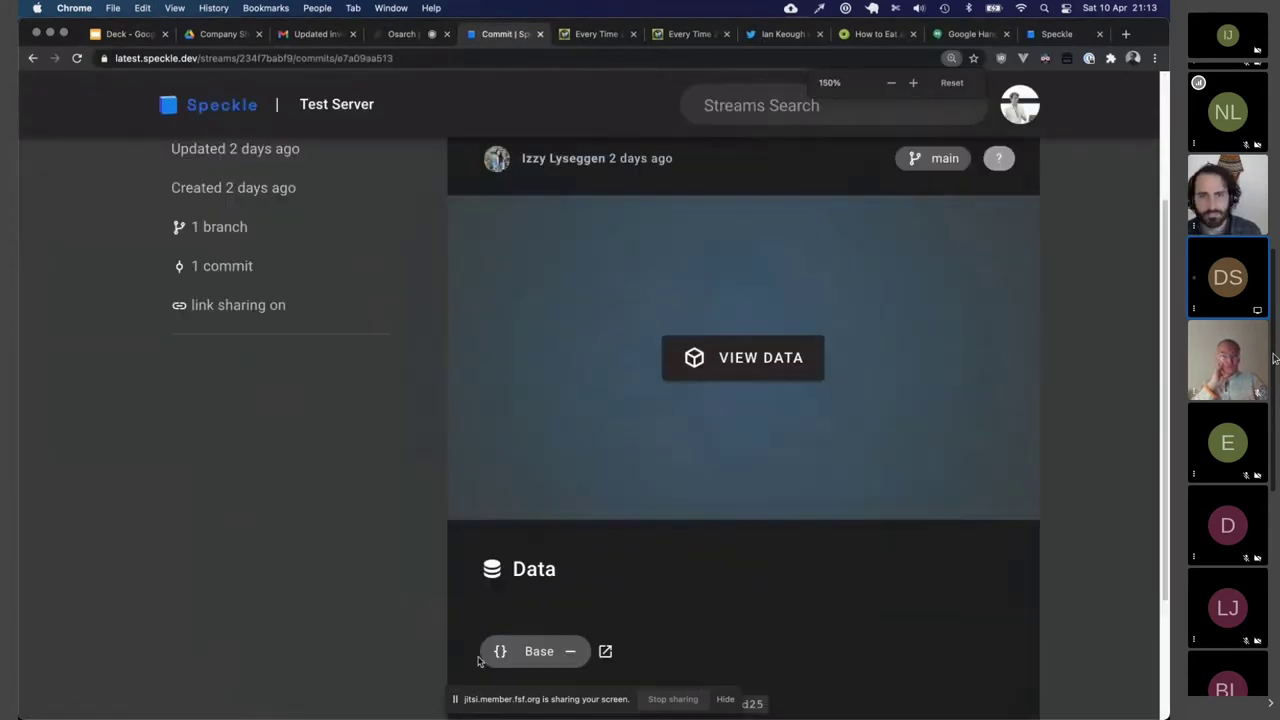
click(762, 374)
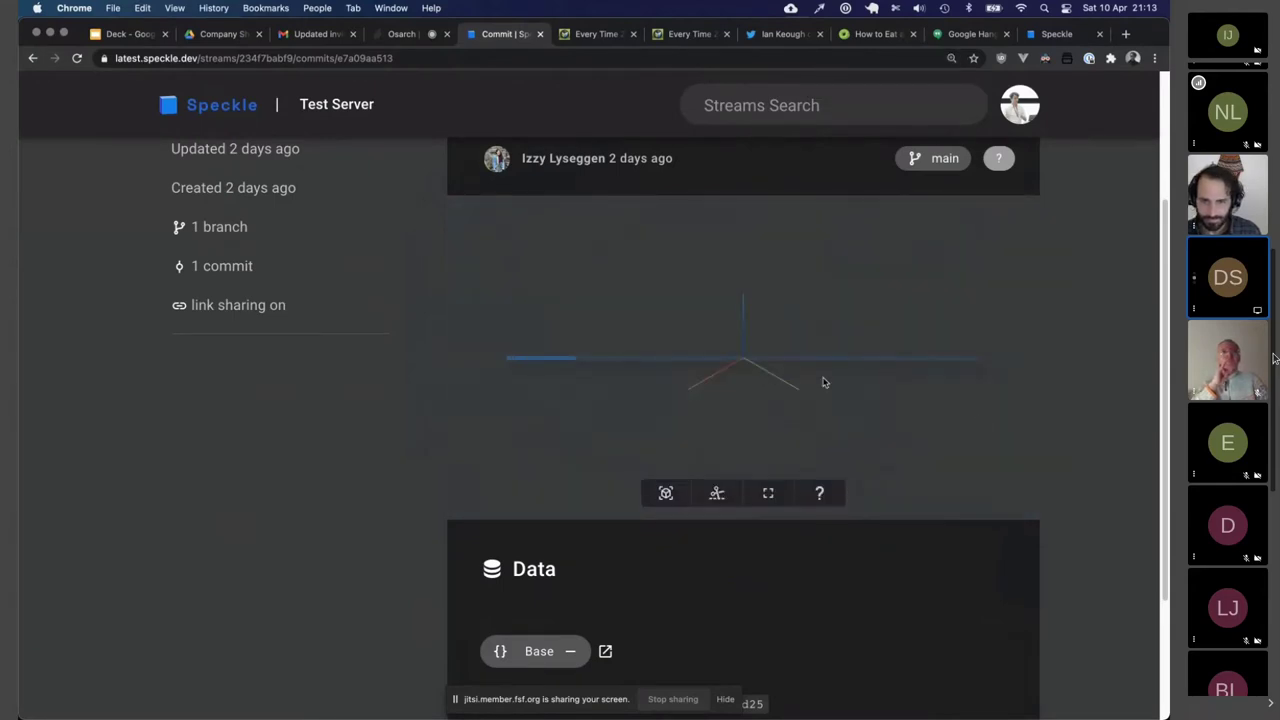
Step: Focus on the building's long window facade in the 3D viewer and enable the section box around it
double_click(727, 372)
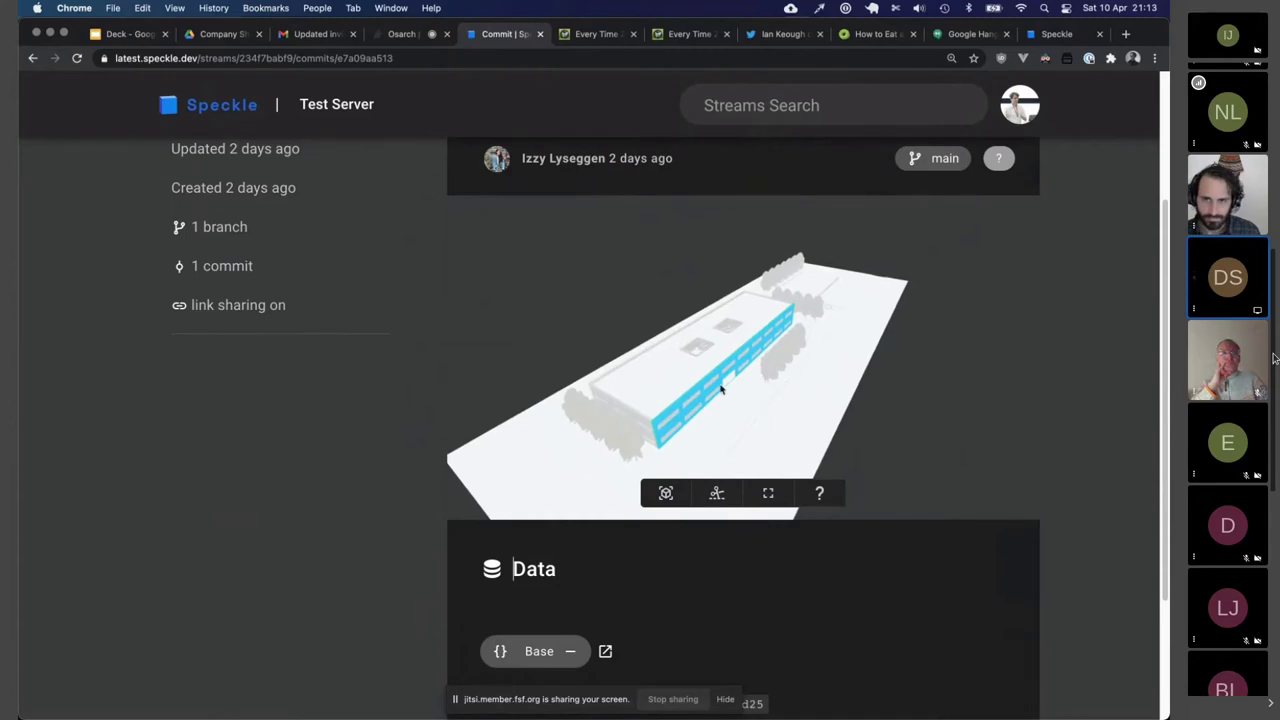
click(717, 493)
drag(865, 374, 767, 372)
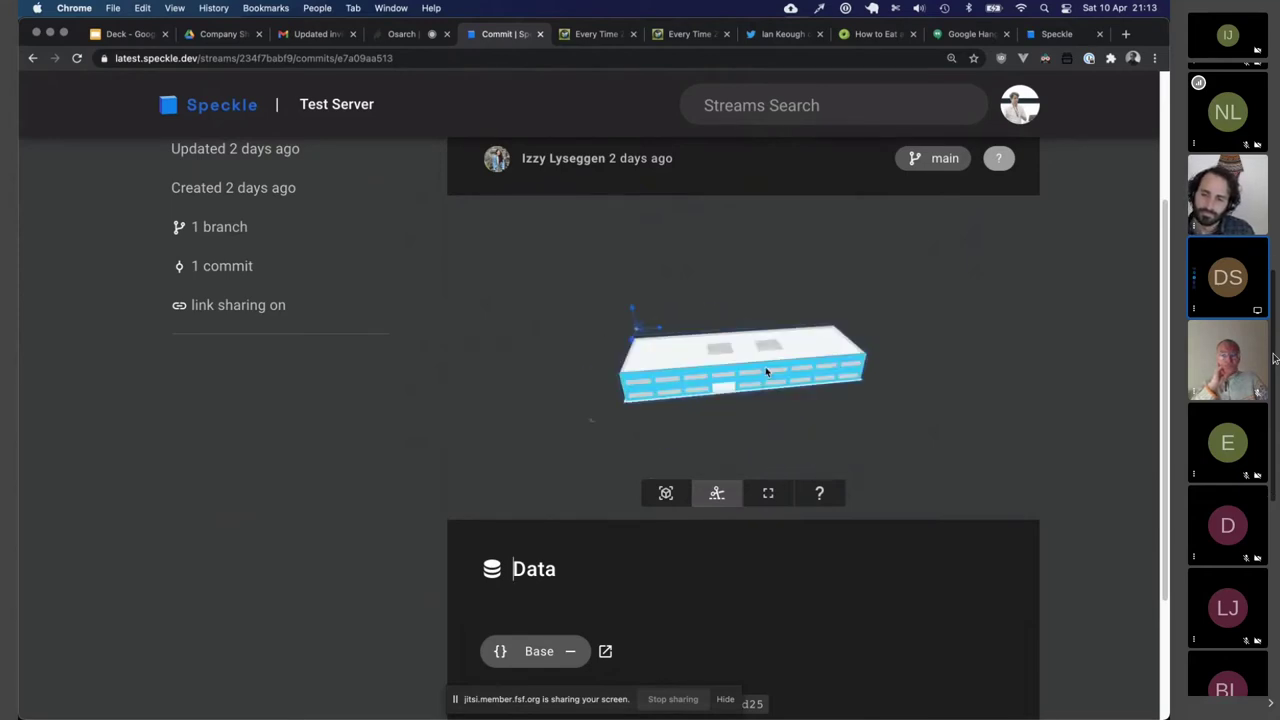
Step: Expand the IfcProject::2018_01, IfcSite::Default and IfcBuilding objects in the commit's data tree
scroll(591, 586, down, 5)
scroll(591, 586, up, 2)
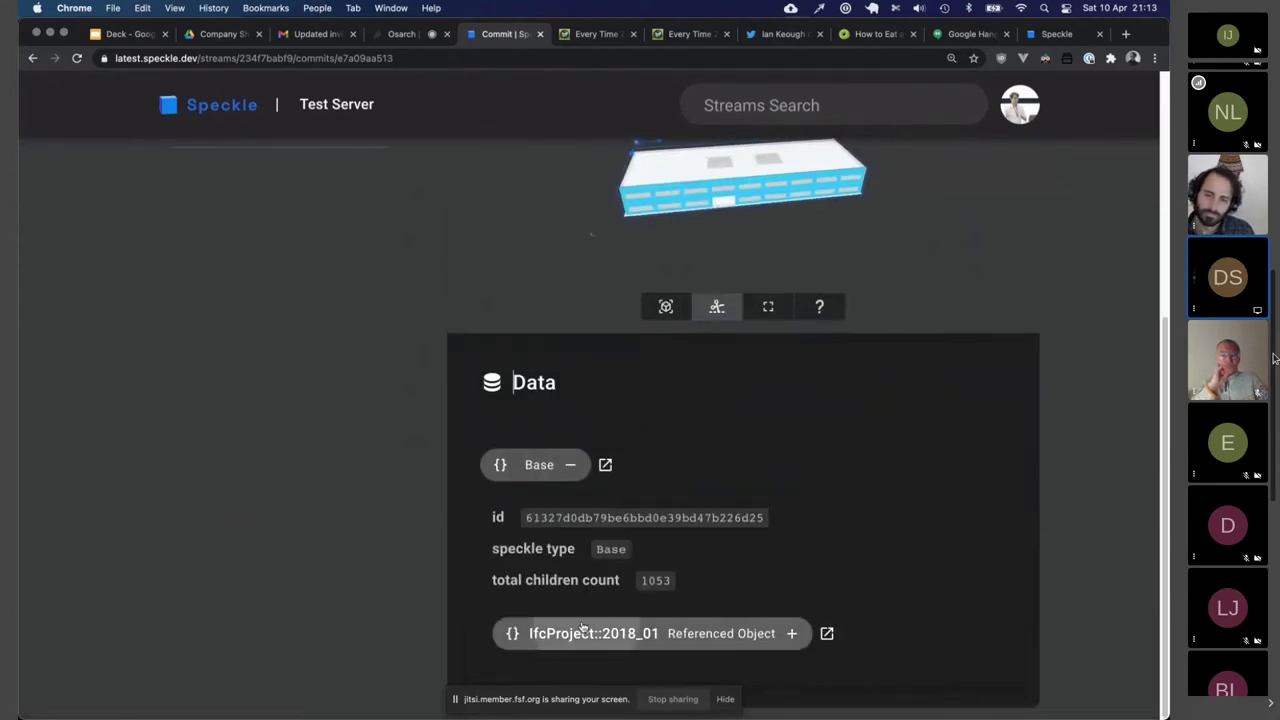
click(583, 632)
scroll(583, 627, down, 1)
scroll(669, 558, down, 3)
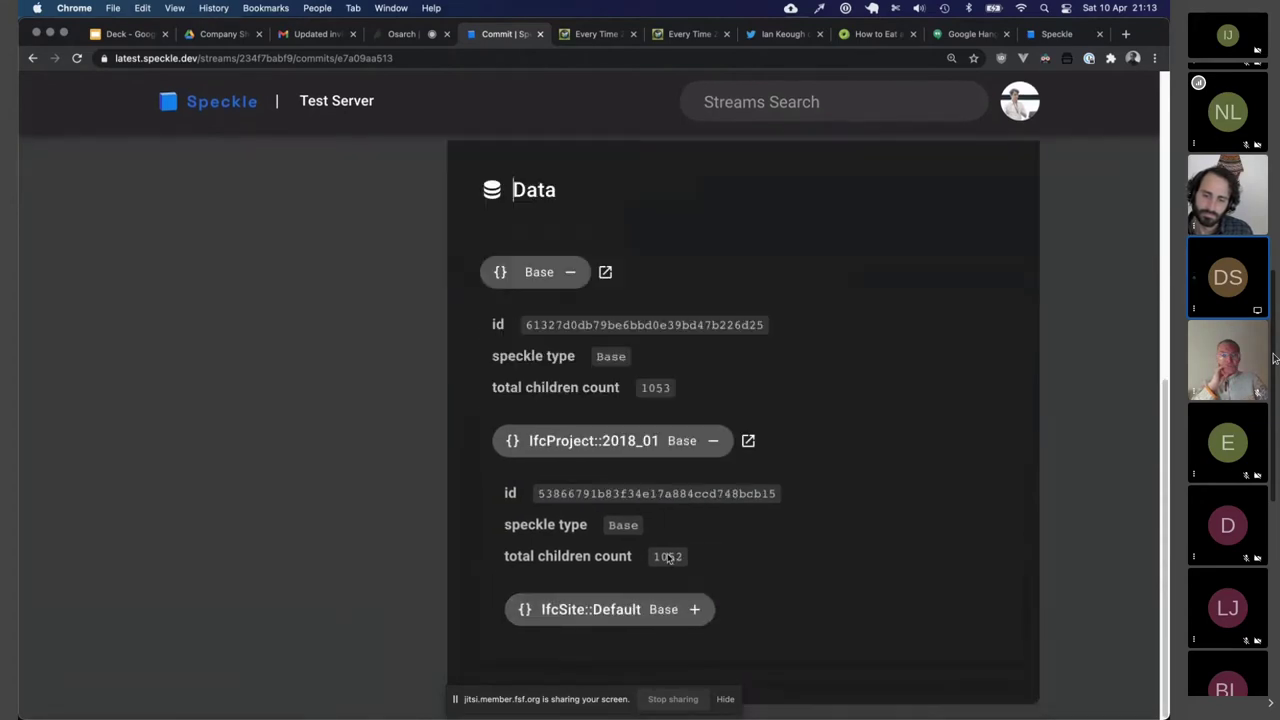
scroll(670, 537, down, 4)
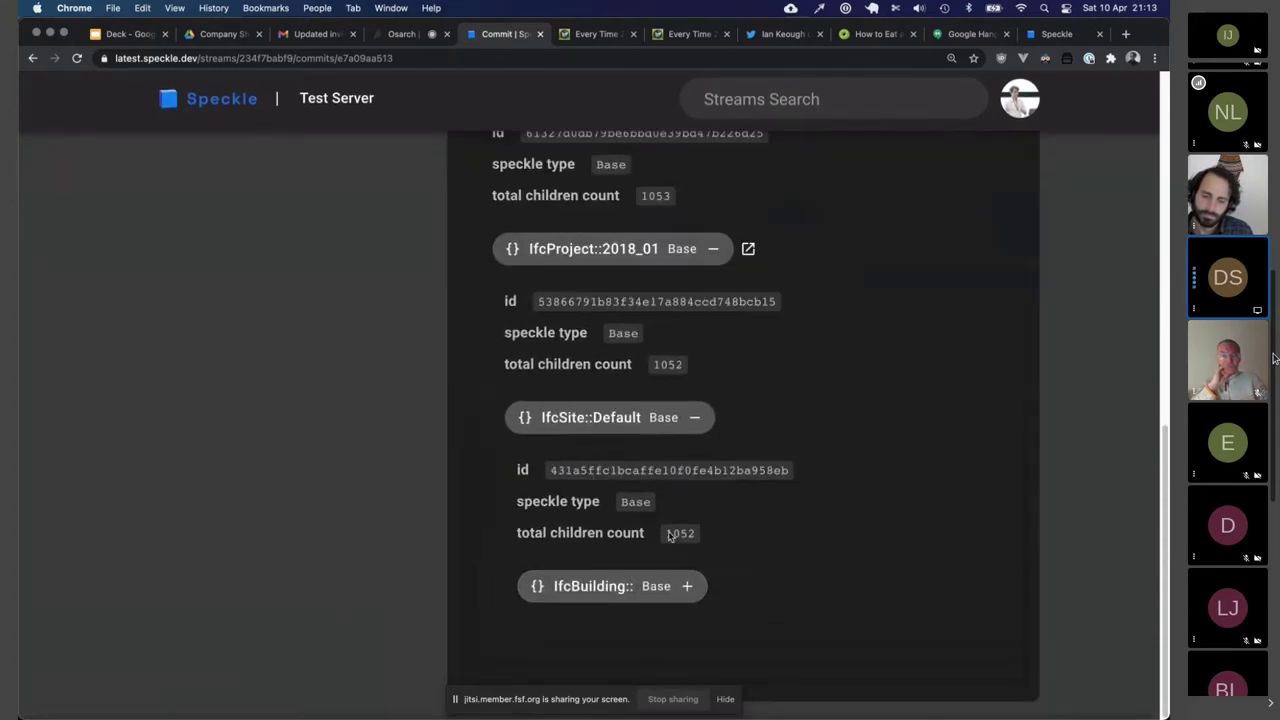
click(598, 593)
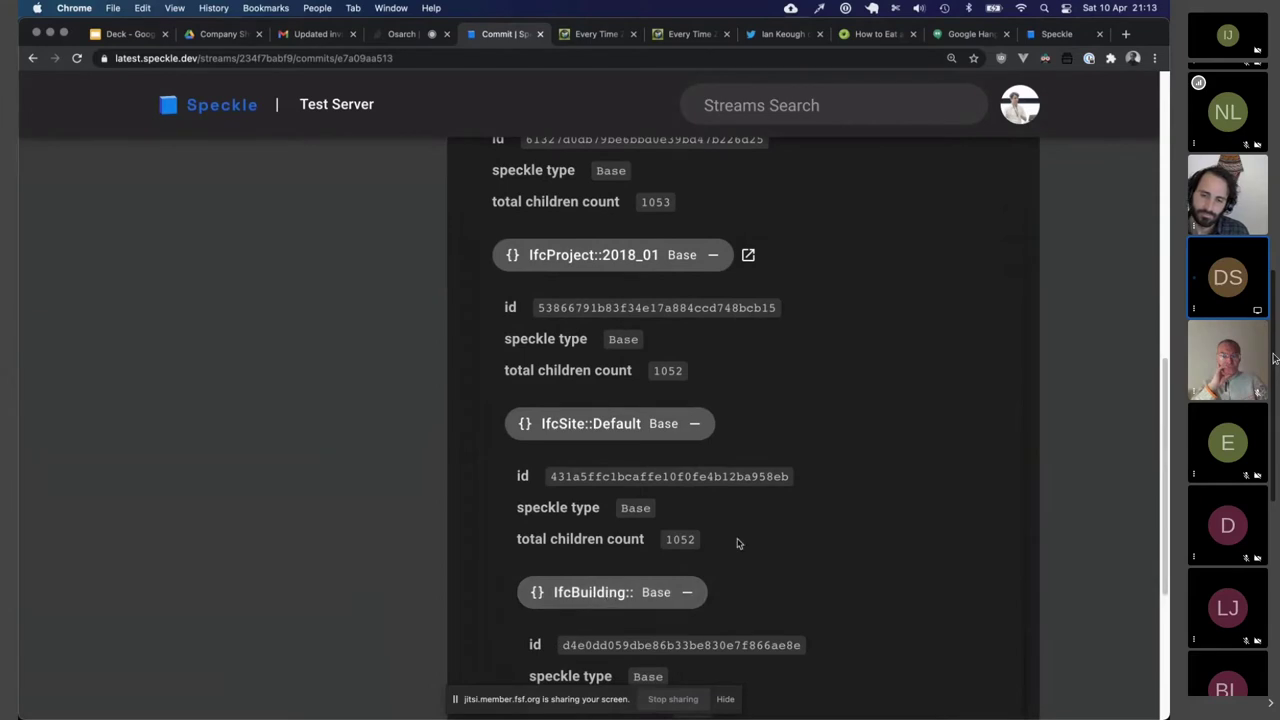
Step: Expand the B01_OKRD and E00_OKRD building storeys to inspect their elements, and review the sectioned building from another angle
scroll(740, 520, down, 7)
click(762, 436)
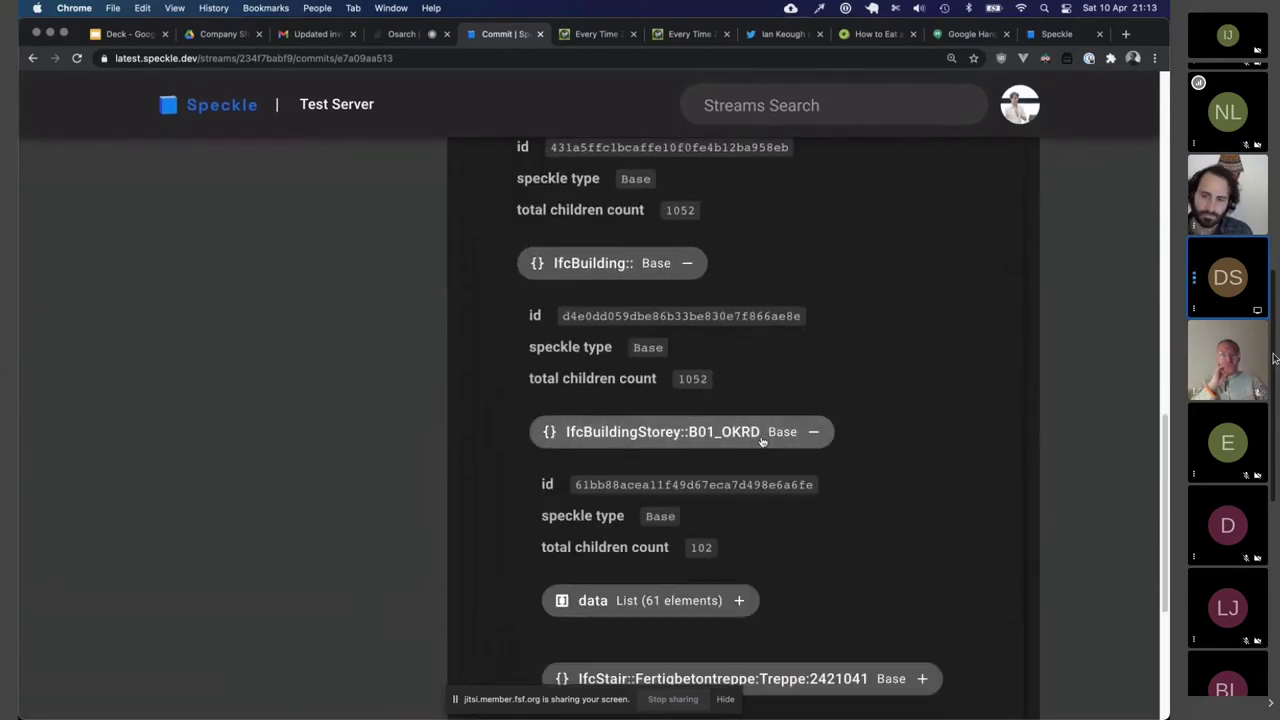
scroll(762, 440, down, 5)
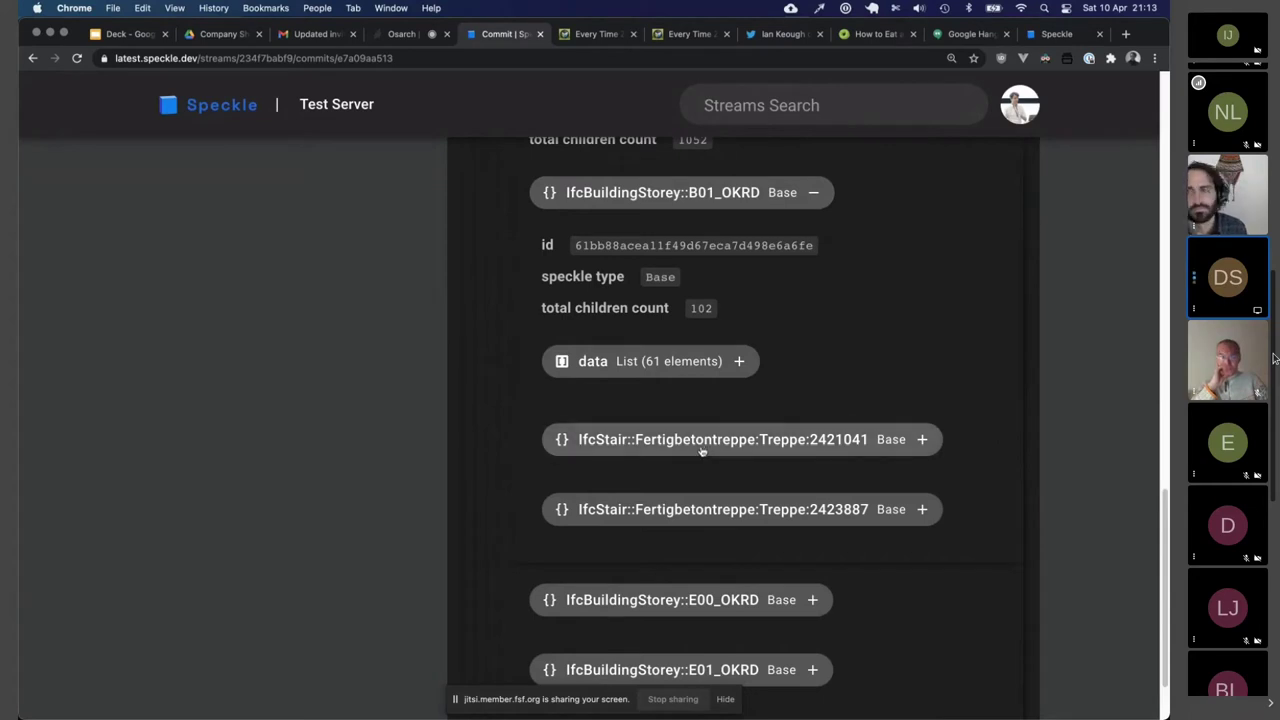
scroll(701, 452, down, 2)
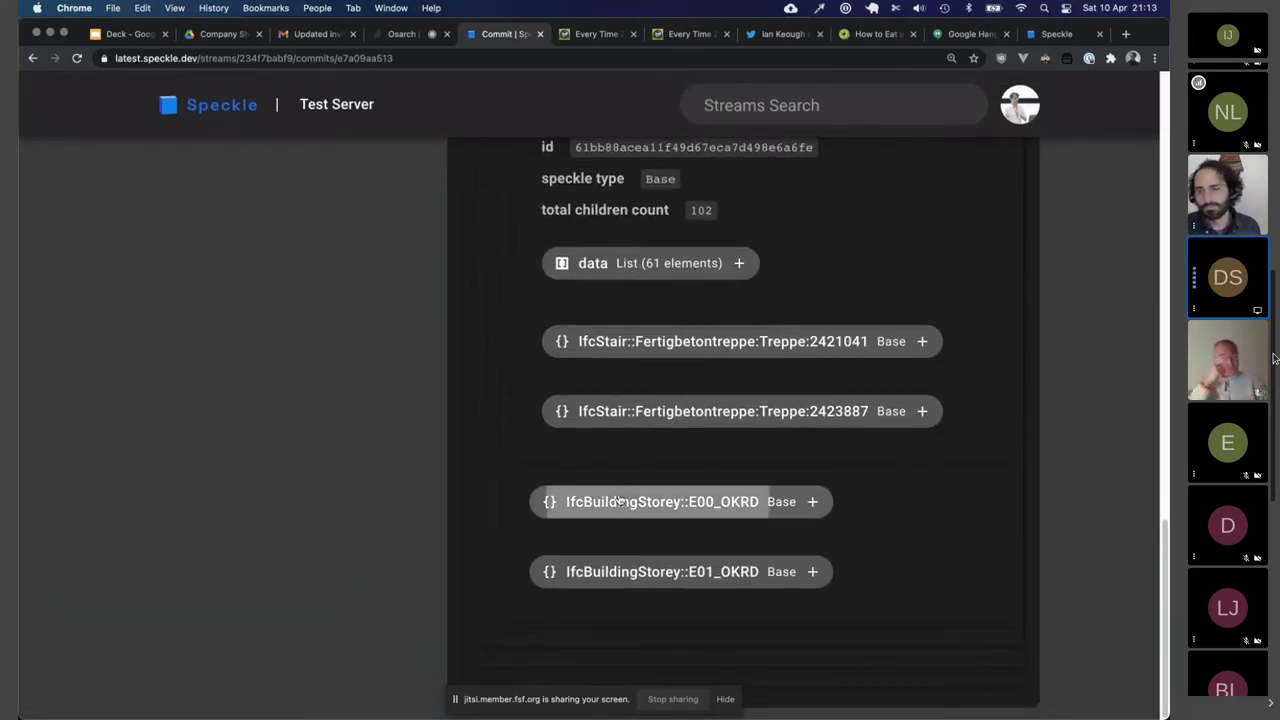
click(619, 500)
scroll(619, 500, down, 7)
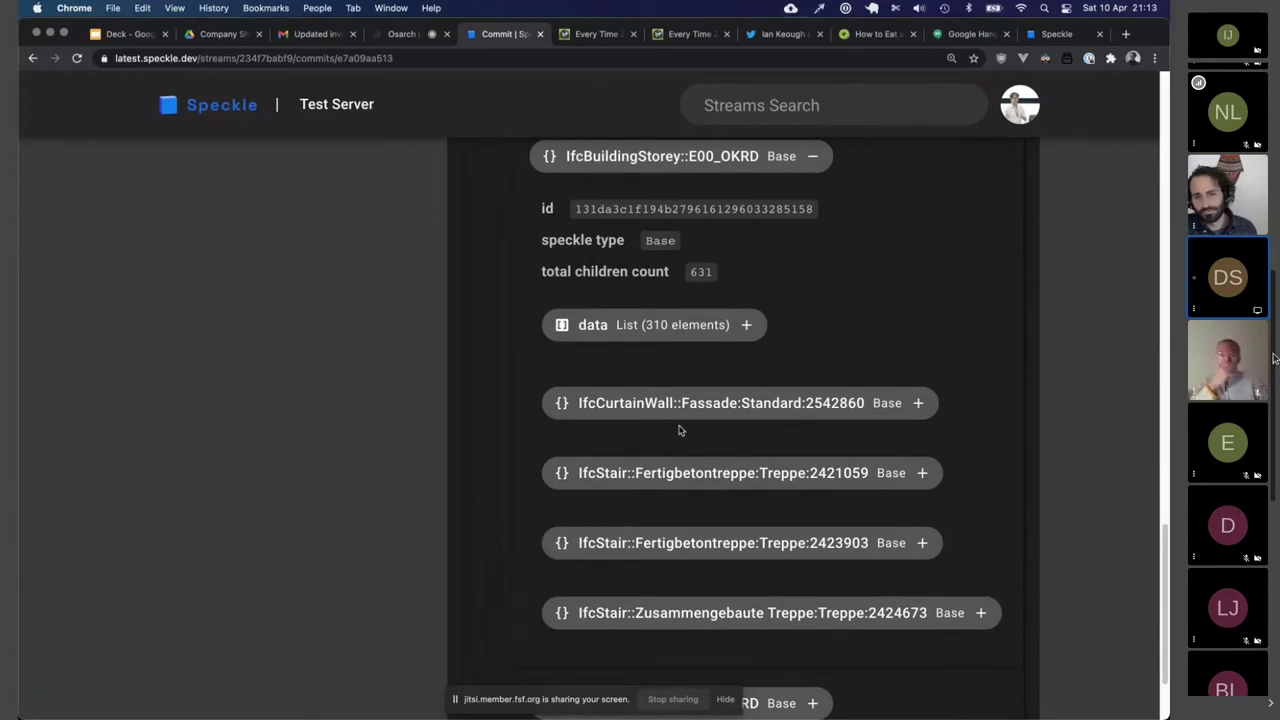
scroll(673, 430, up, 20)
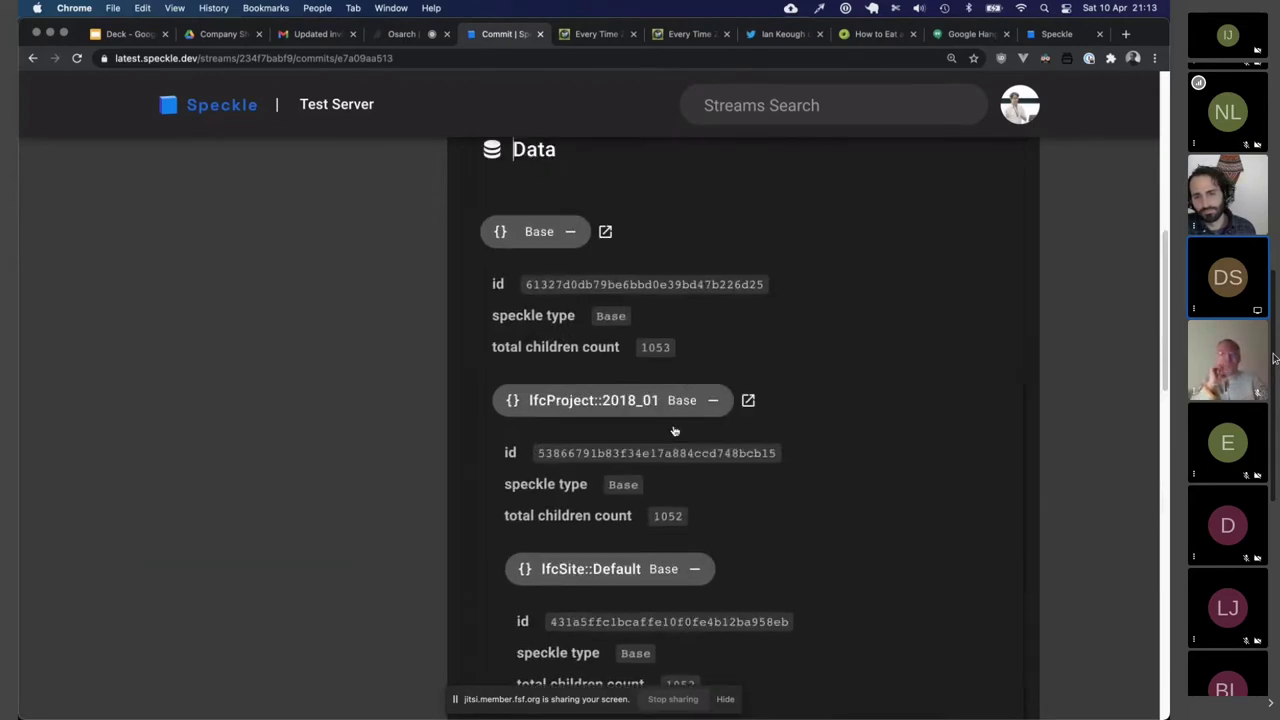
drag(989, 420, 860, 414)
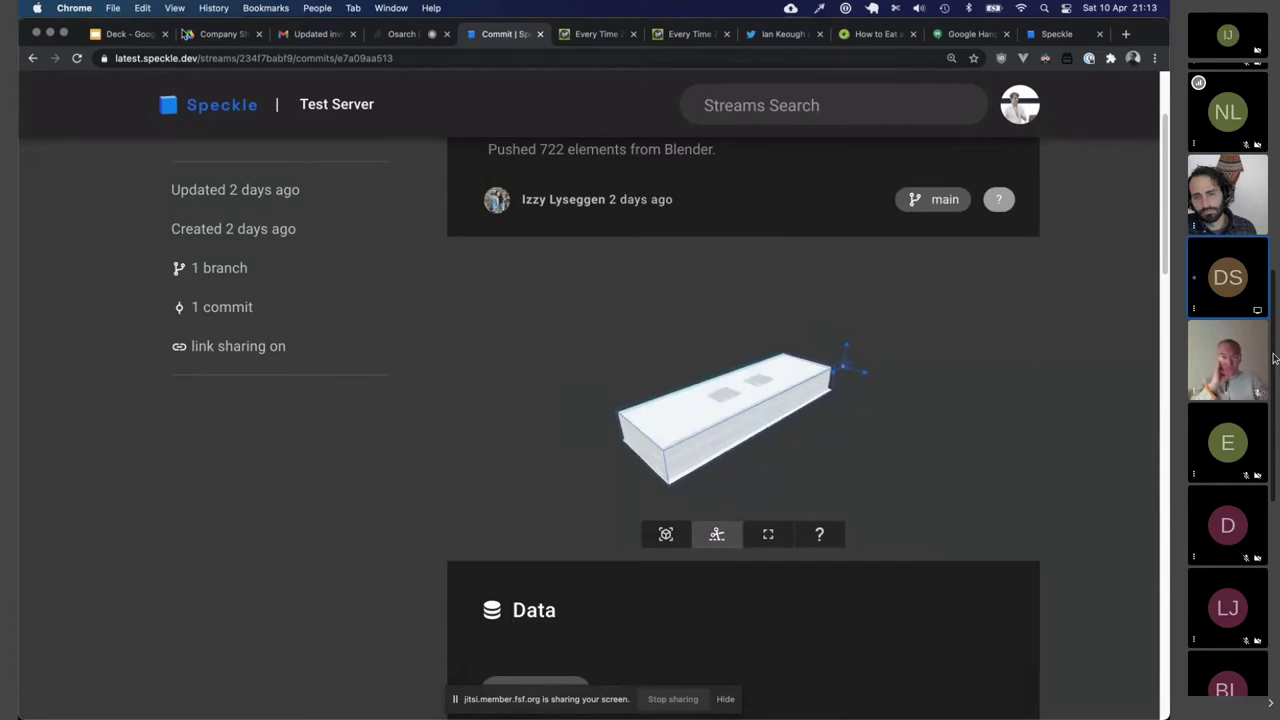
Step: Return to the Google Slides deck, resume presenting from slide 15 and advance past the demo video to the Versioning slide
click(128, 34)
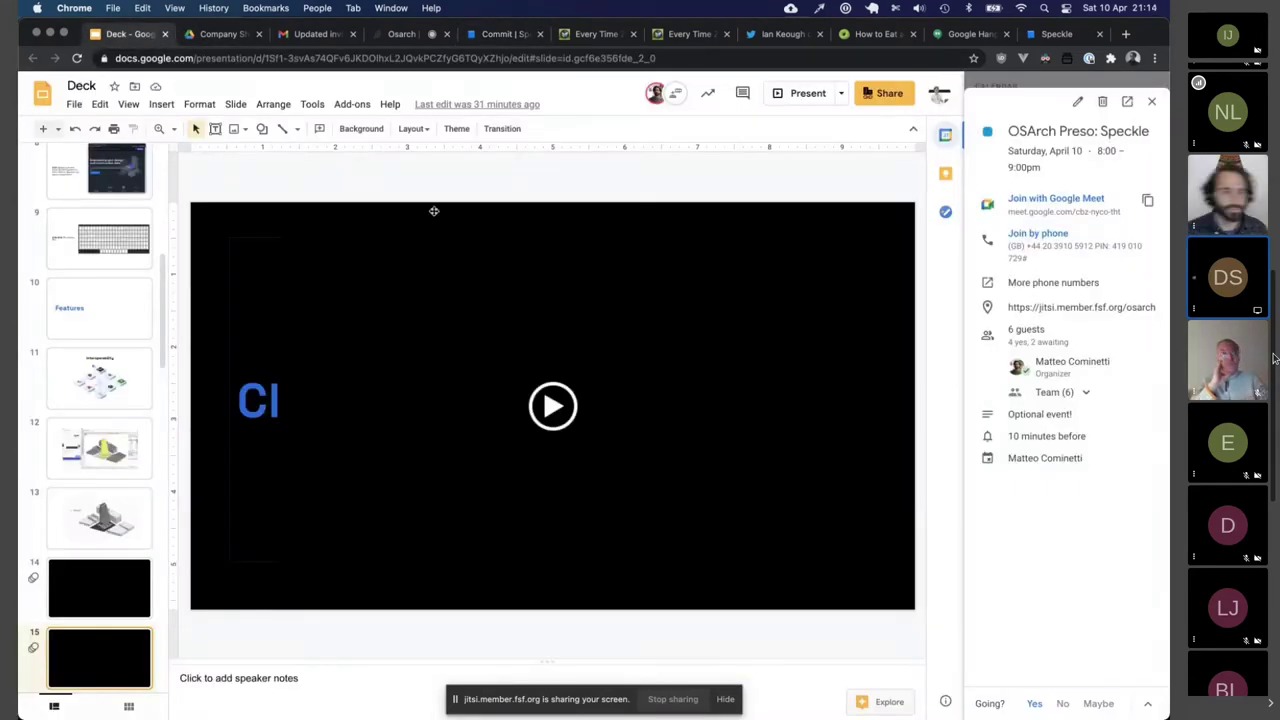
click(132, 106)
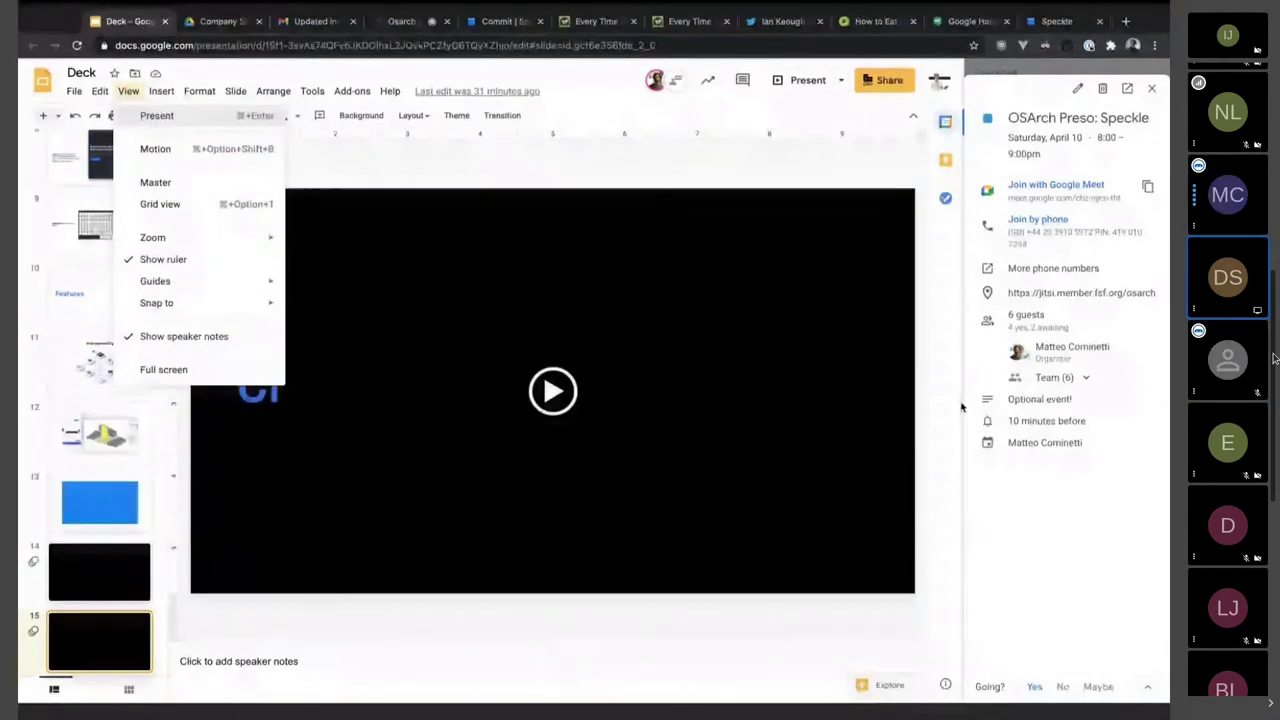
click(145, 128)
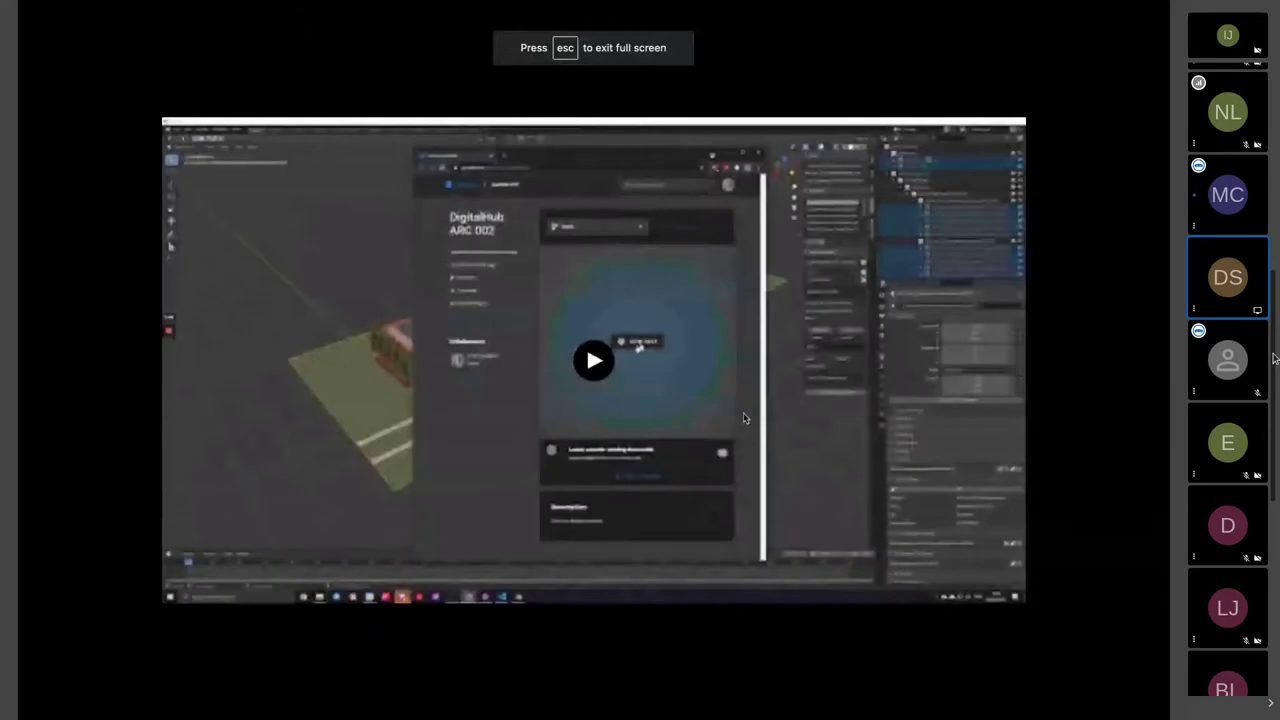
click(743, 417)
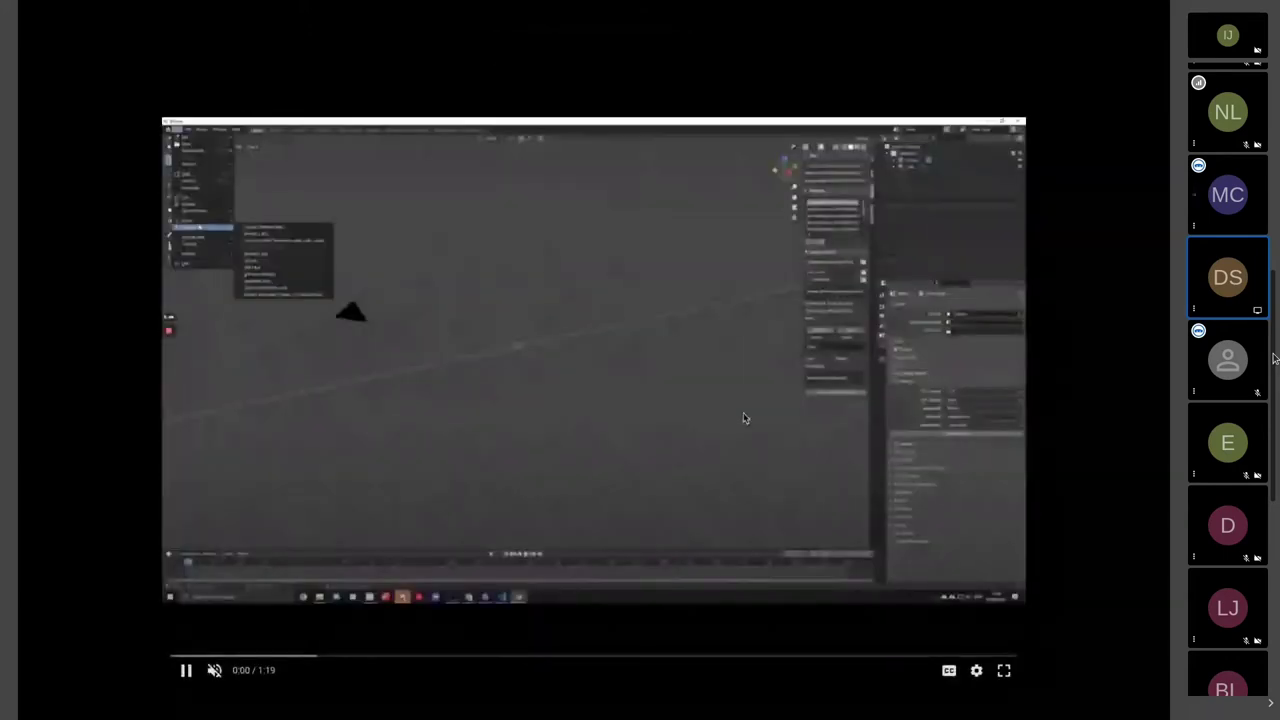
click(1119, 372)
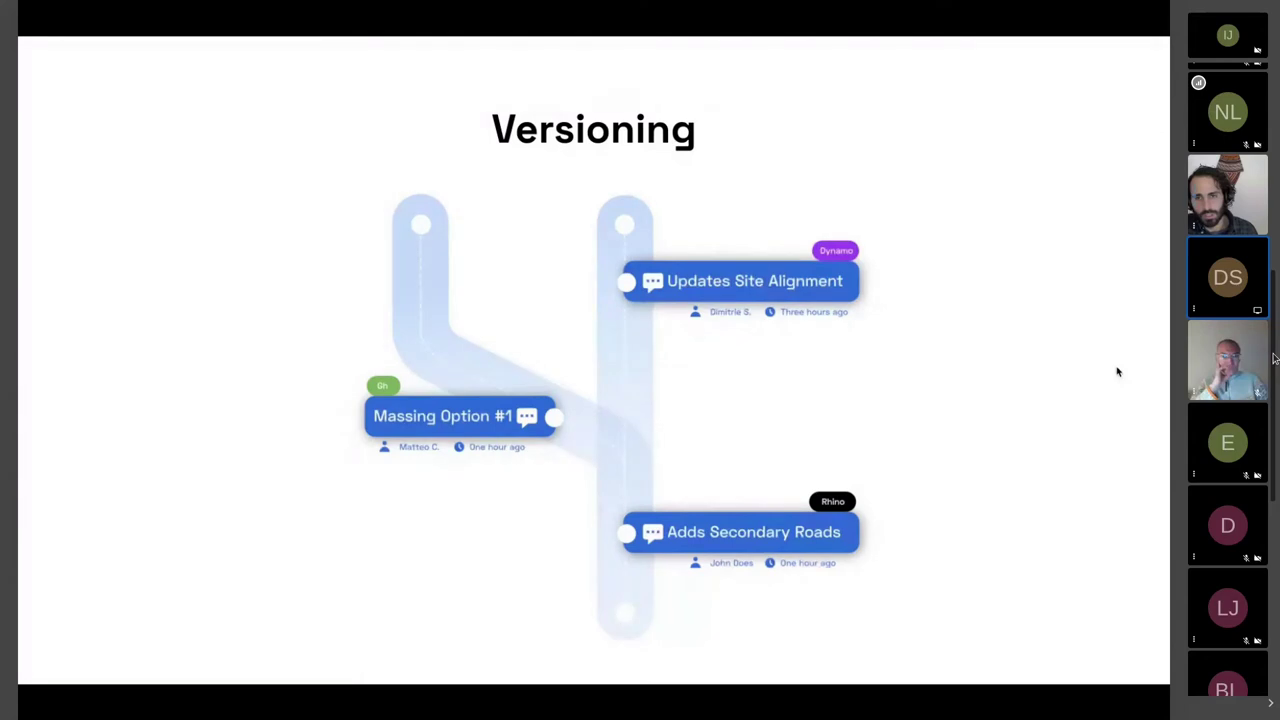